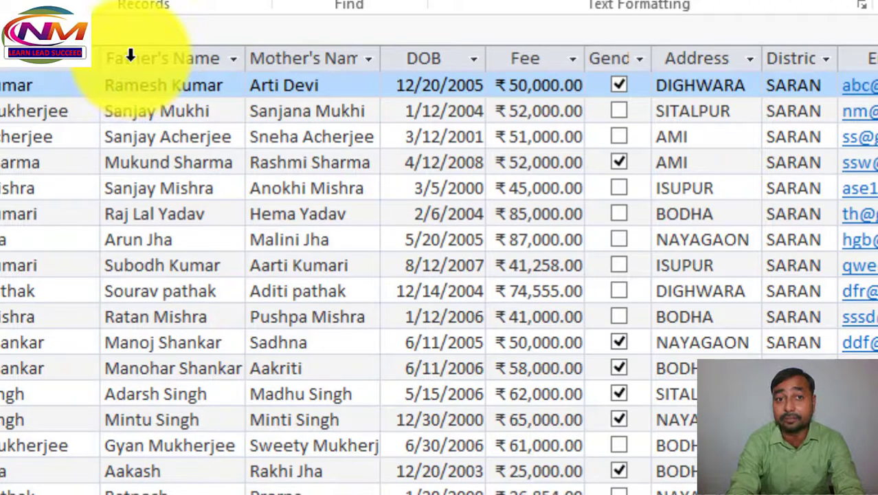
- Insert a new field directly before the Father's Name field in the Information table
{"action": "right_click", "coordinate": [133, 56]}
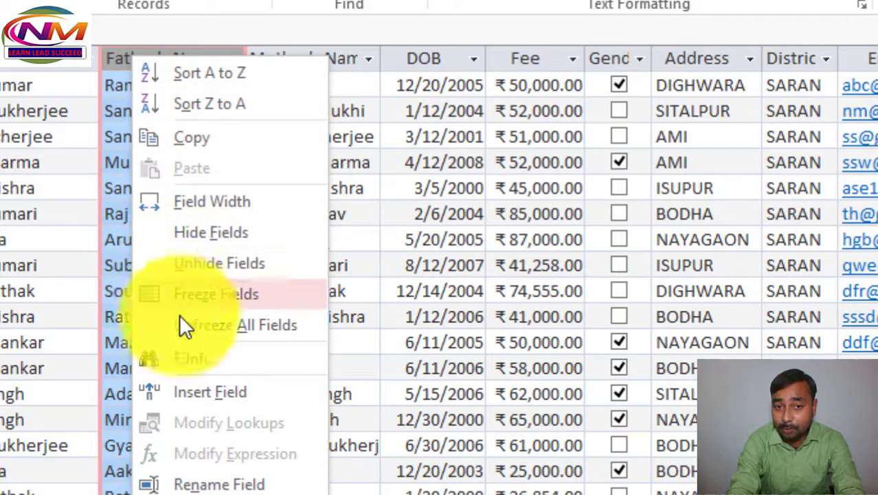
{"action": "left_click", "coordinate": [194, 392]}
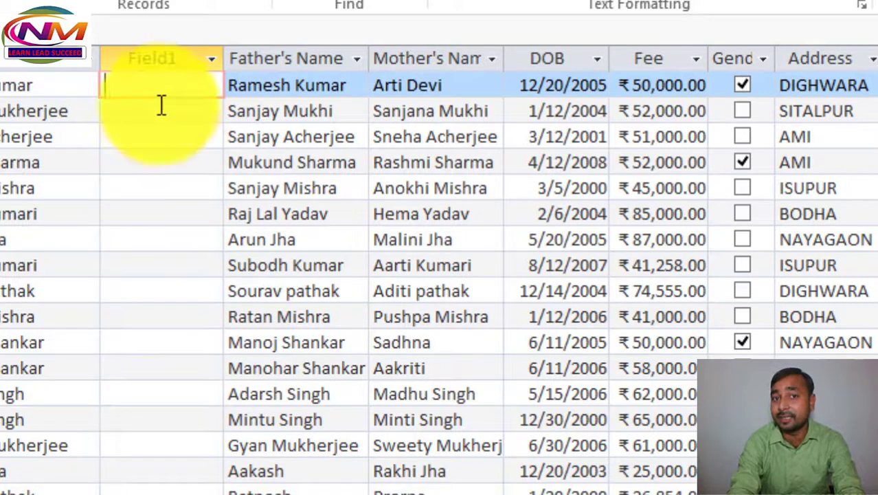
{"action": "left_click", "coordinate": [210, 59]}
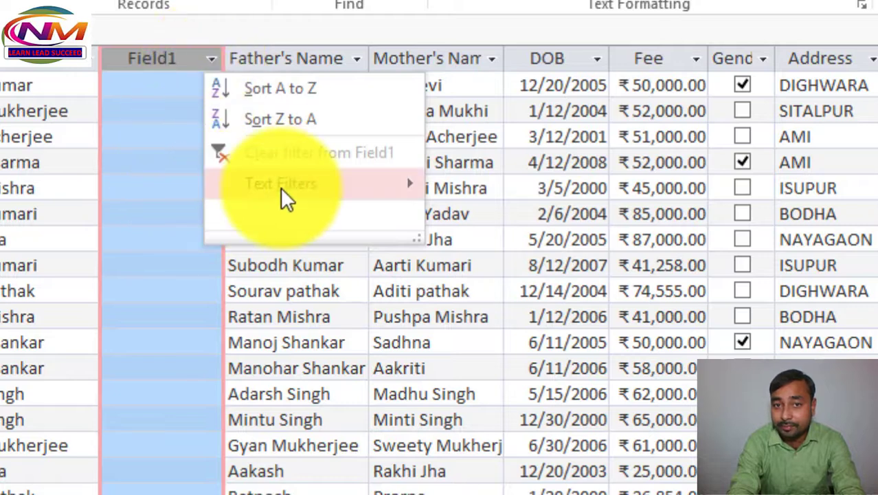
{"action": "left_click", "coordinate": [180, 53]}
{"action": "left_click", "coordinate": [184, 79]}
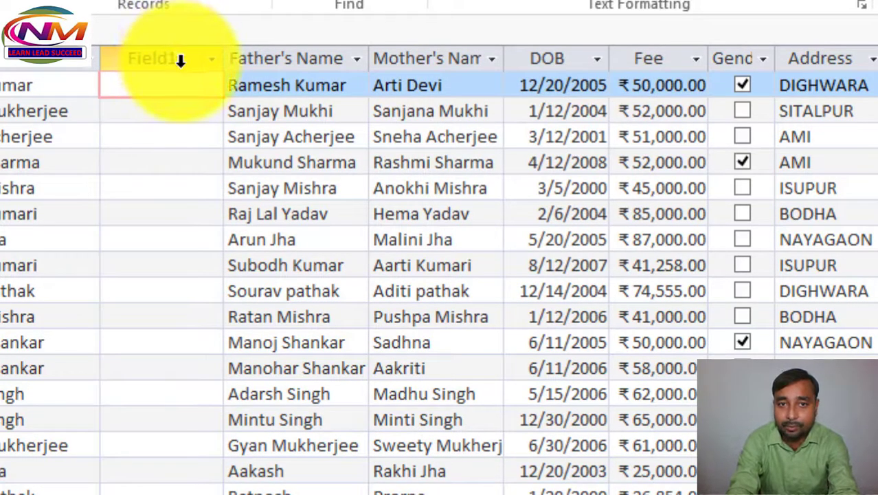
{"action": "left_click", "coordinate": [180, 60]}
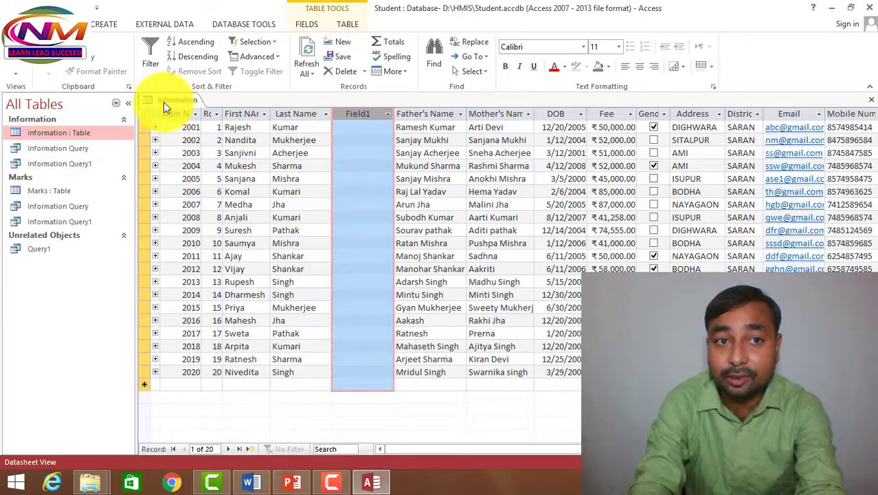
- Switch the Information table to Design View and rename Field1 as Personal
{"action": "right_click", "coordinate": [164, 102]}
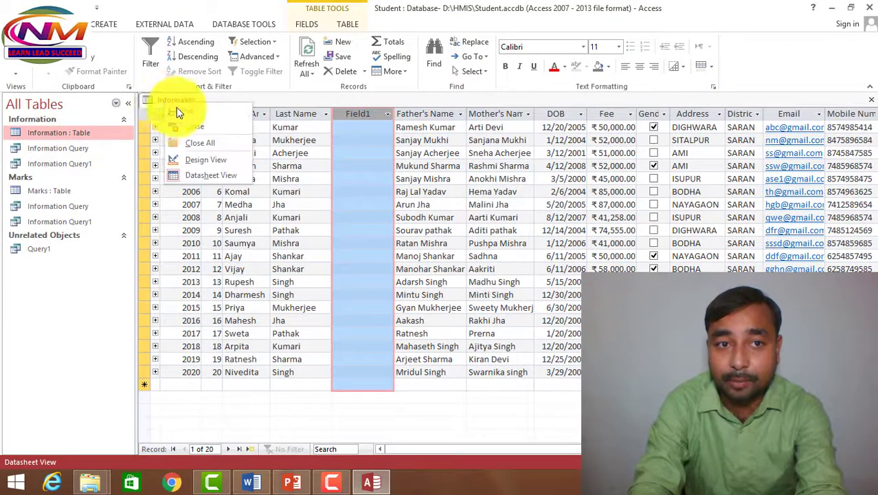
{"action": "left_click", "coordinate": [198, 159]}
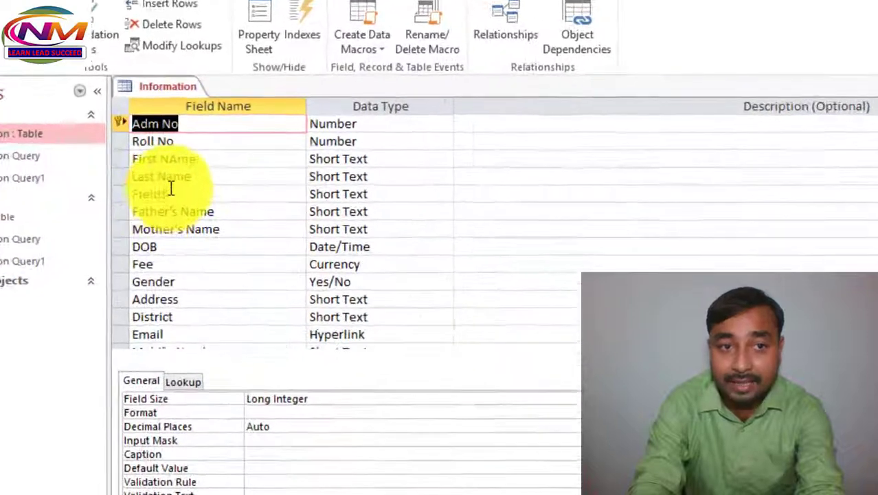
{"action": "left_click", "coordinate": [173, 191]}
{"action": "key", "text": "BackSpace"}
{"action": "key", "text": "BackSpace"}
{"action": "key", "text": "BackSpace"}
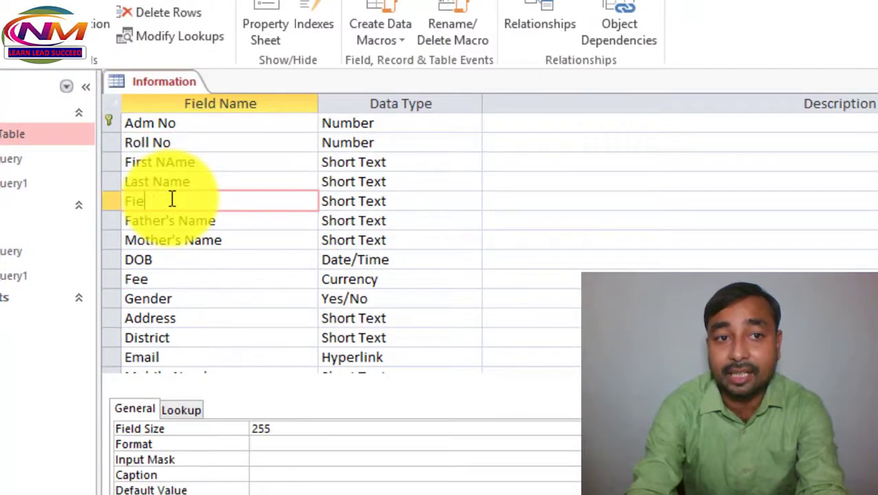
{"action": "key", "text": "BackSpace"}
{"action": "key", "text": "BackSpace"}
{"action": "key", "text": "BackSpace"}
{"action": "type", "text": "Person"}
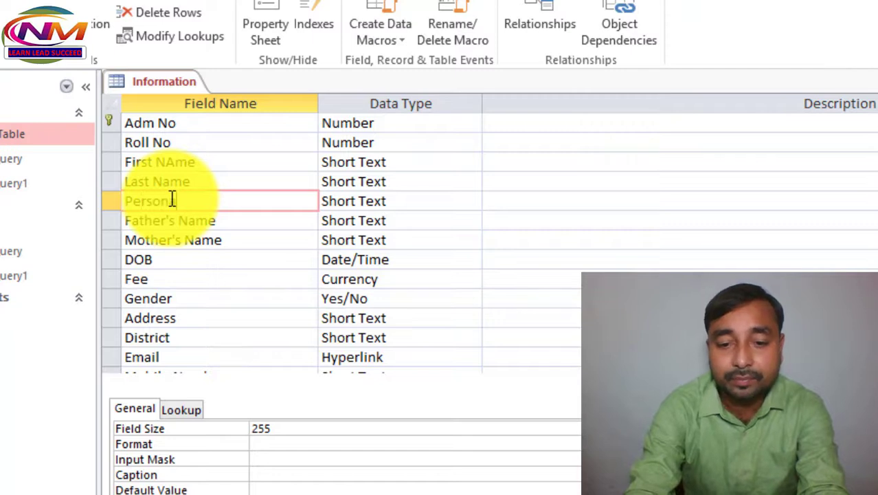
{"action": "type", "text": "al"}
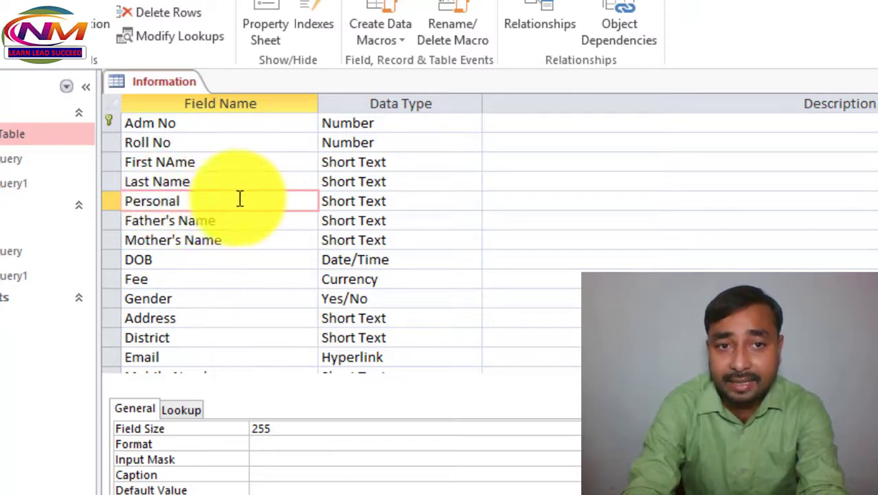
- Set the Personal field's data type to Long Text, then save the table while returning to Datasheet View
{"action": "left_click", "coordinate": [395, 202]}
{"action": "left_click", "coordinate": [474, 202]}
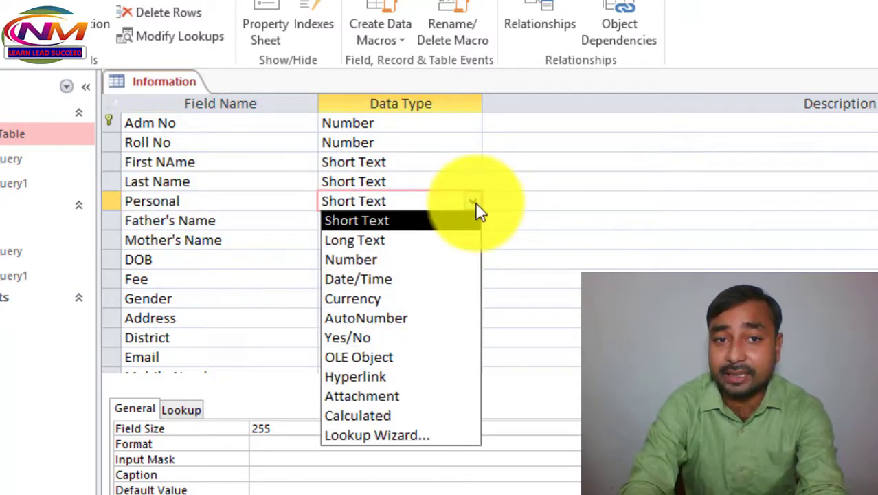
{"action": "left_click", "coordinate": [445, 244]}
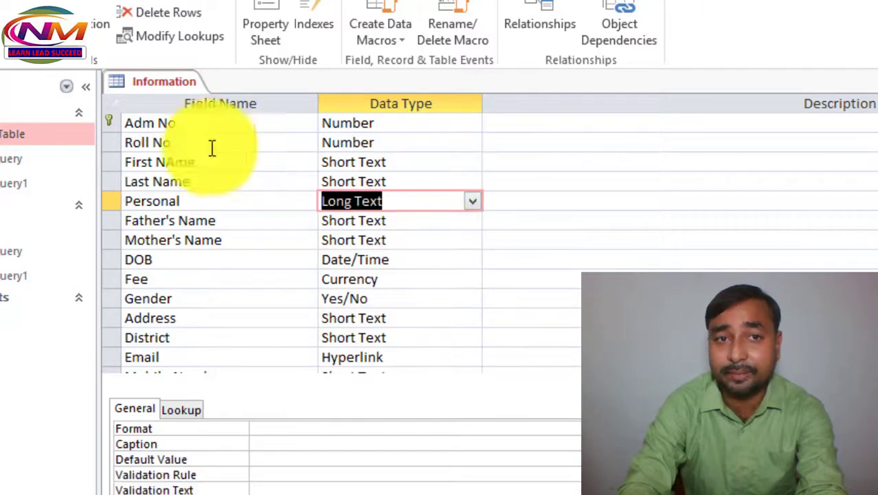
{"action": "right_click", "coordinate": [169, 77]}
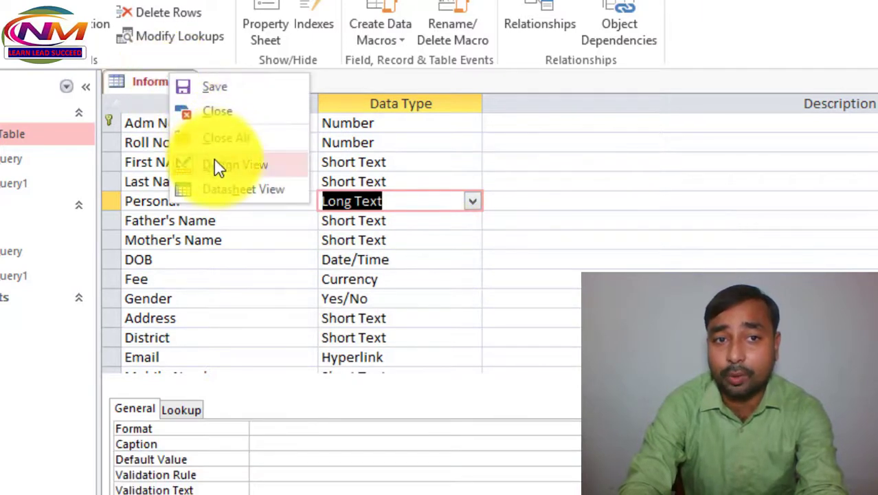
{"action": "left_click", "coordinate": [224, 196]}
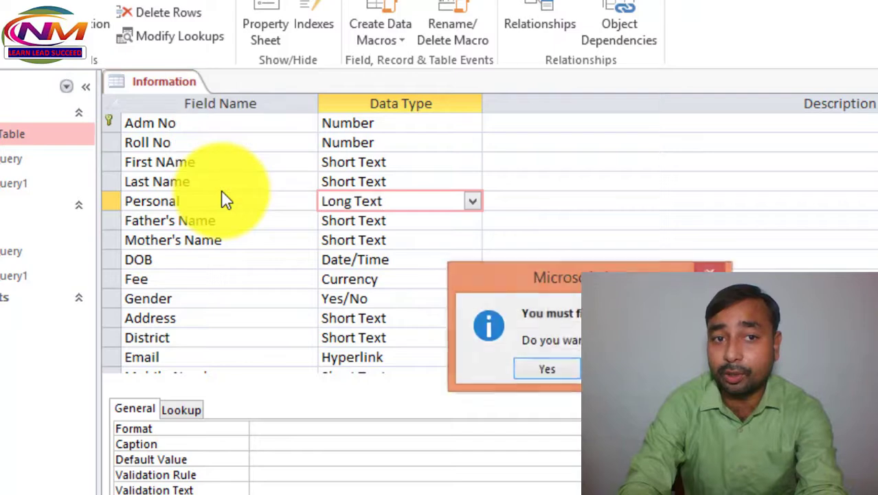
{"action": "left_click", "coordinate": [541, 372]}
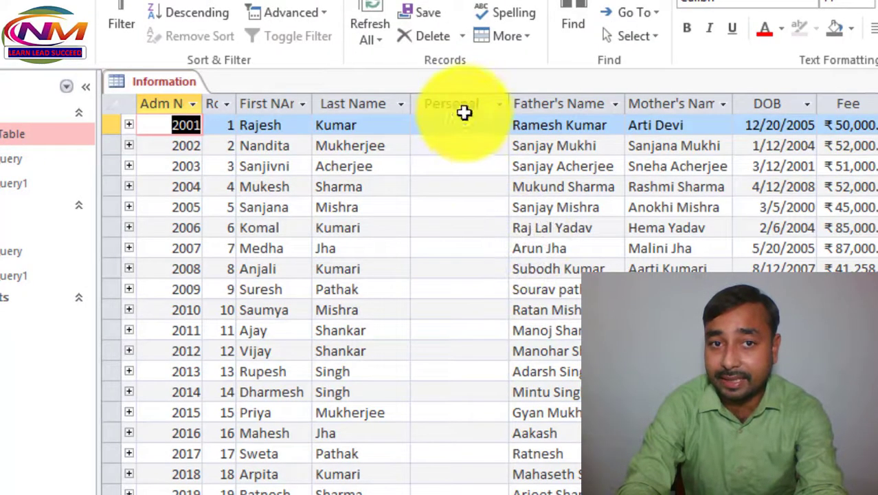
- Fill the Personal field of the first four records with djkhfkjdwf, d,mflkds, snfkldsf and dkjsfkld
{"action": "left_click", "coordinate": [465, 128]}
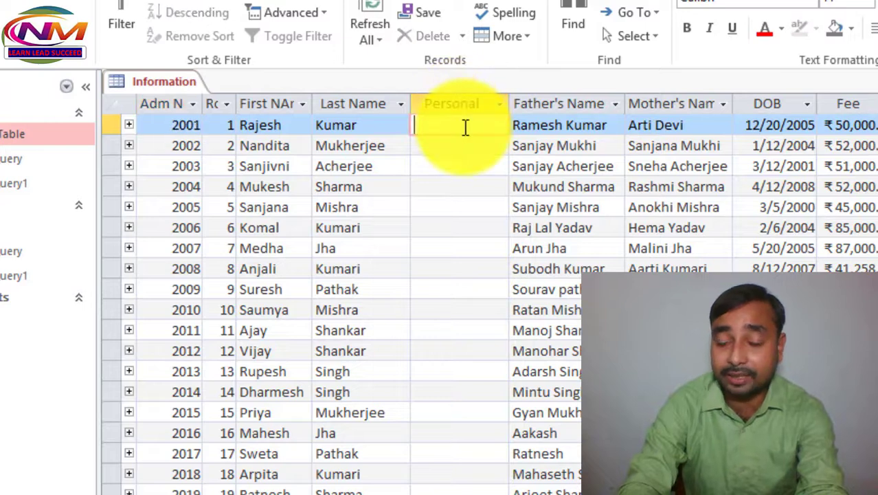
{"action": "type", "text": "djkhfkjdwf"}
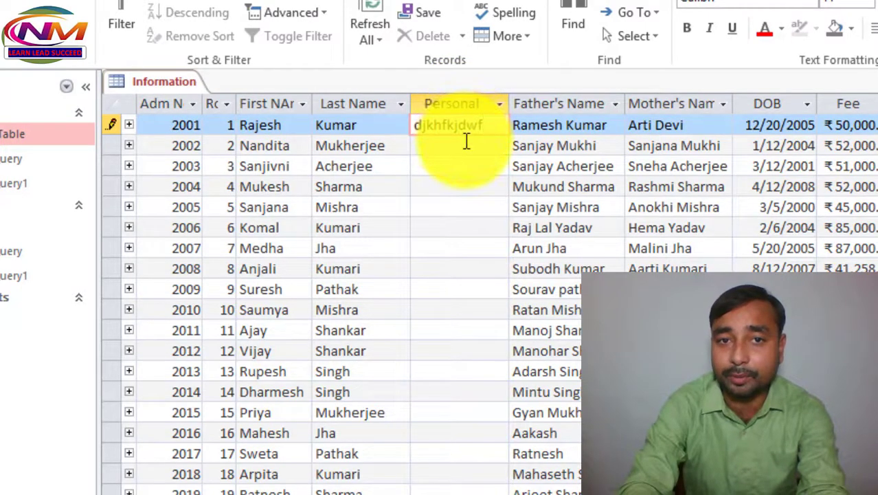
{"action": "left_click", "coordinate": [466, 143]}
{"action": "type", "text": "d,mflkds"}
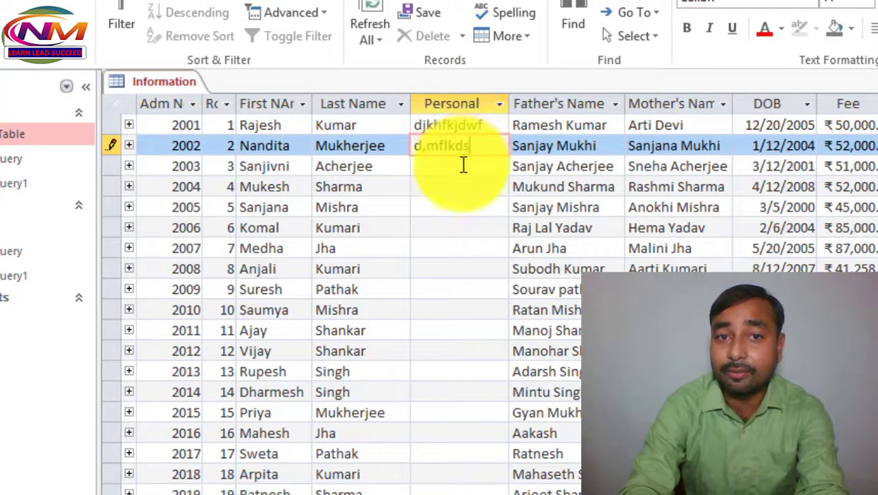
{"action": "left_click", "coordinate": [463, 165]}
{"action": "type", "text": "snfkldsf"}
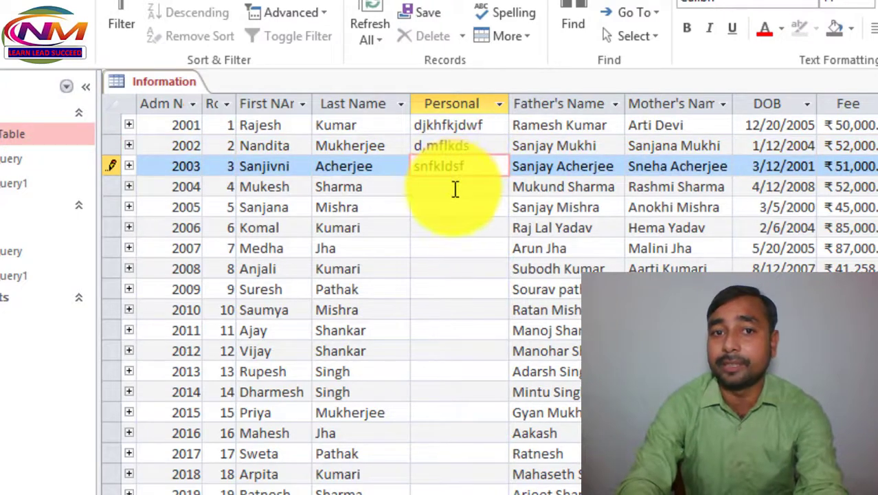
{"action": "left_click", "coordinate": [455, 184]}
{"action": "type", "text": "dkjsfkld"}
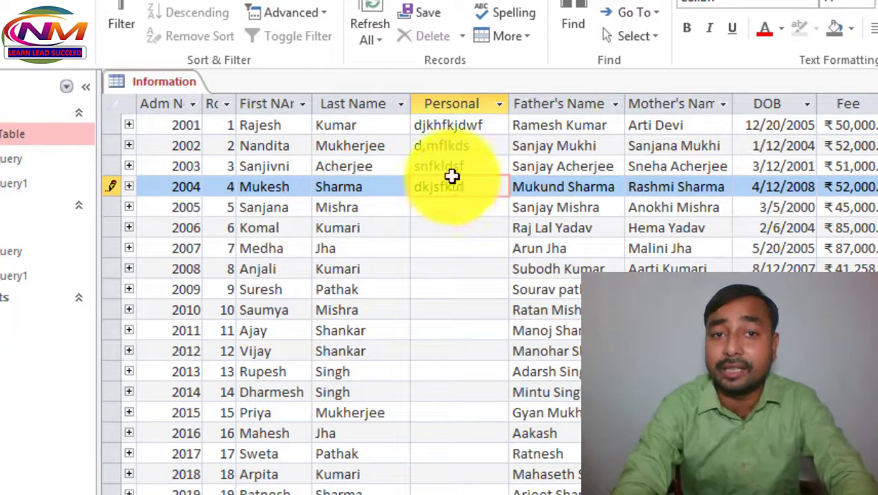
- Permanently delete the Personal field and all its data from the Information table
{"action": "left_click", "coordinate": [499, 103]}
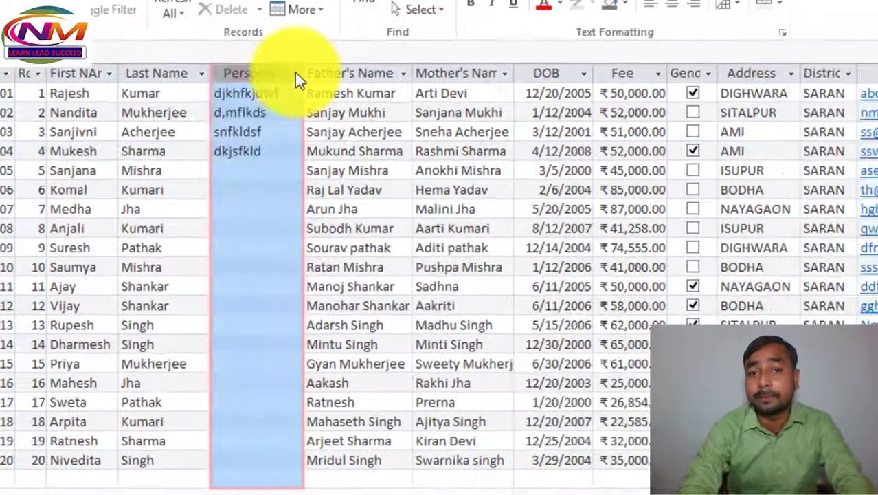
{"action": "right_click", "coordinate": [295, 73]}
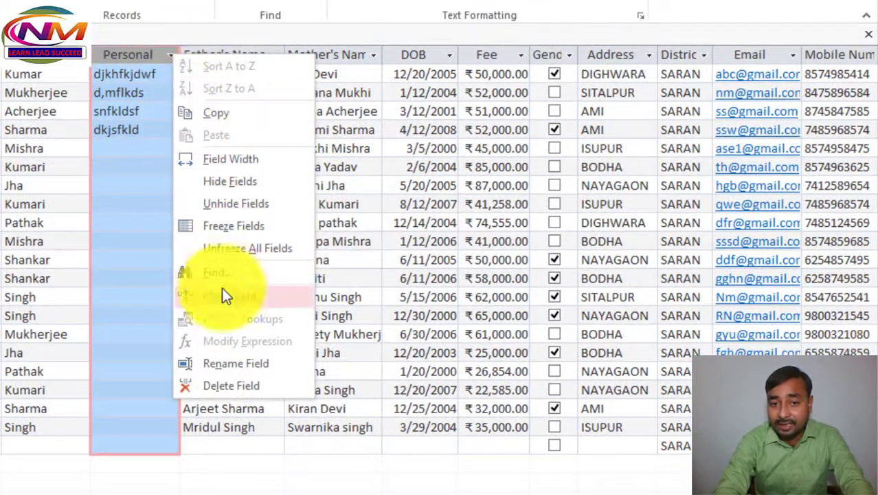
{"action": "left_click", "coordinate": [223, 386]}
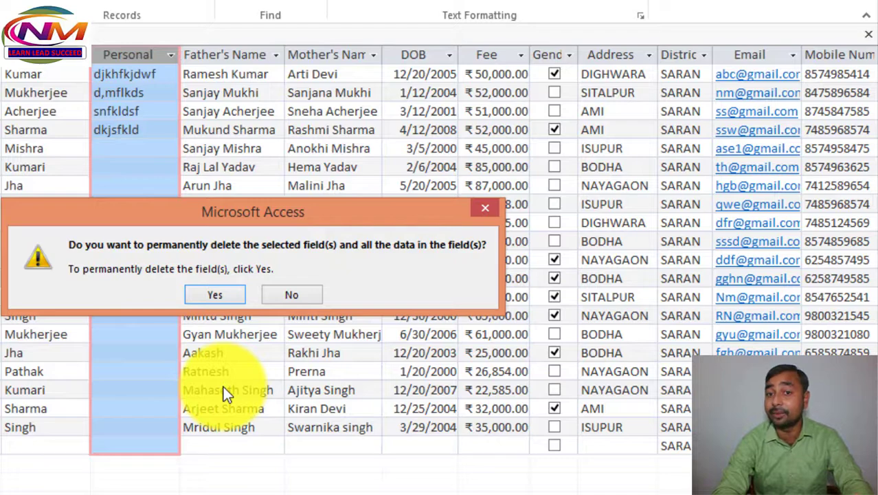
{"action": "left_click", "coordinate": [218, 295]}
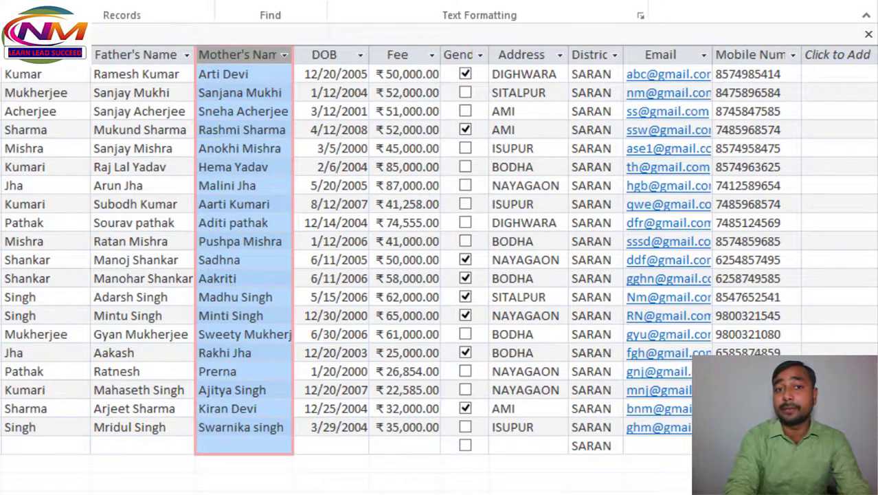
- Hide the Father's Name field in the datasheet
{"action": "left_click", "coordinate": [143, 56]}
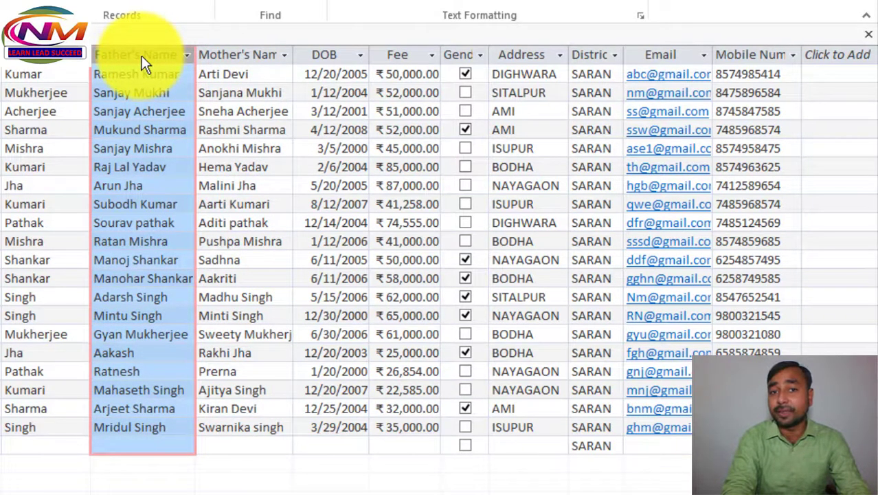
{"action": "right_click", "coordinate": [142, 56]}
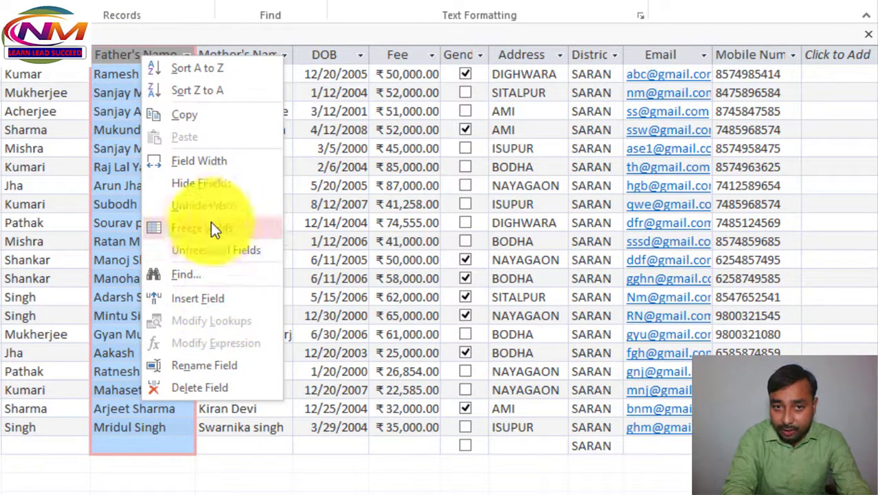
{"action": "left_click", "coordinate": [203, 185]}
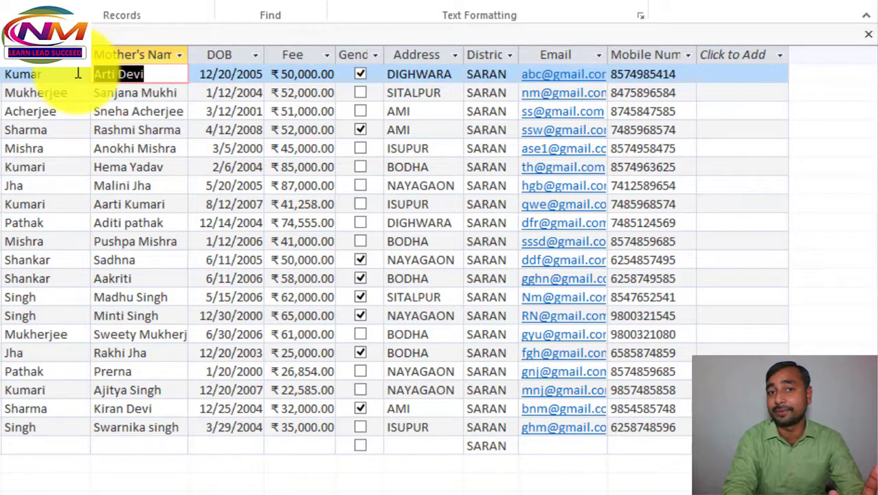
- Unhide the Father's Name field through the Unhide Columns settings
{"action": "right_click", "coordinate": [157, 55]}
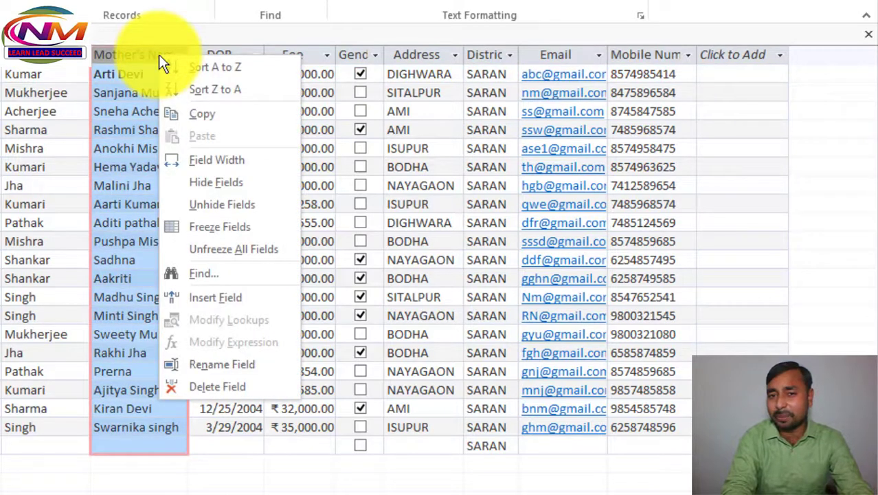
{"action": "left_click", "coordinate": [217, 205]}
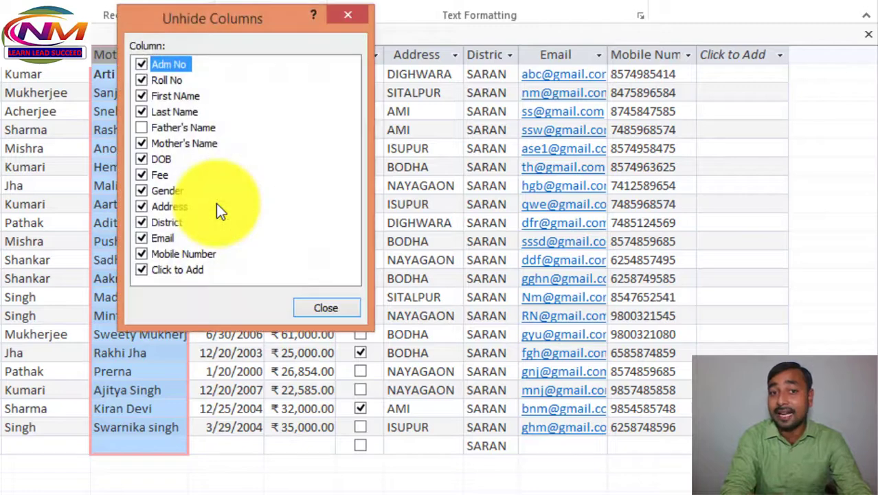
{"action": "left_click", "coordinate": [140, 129]}
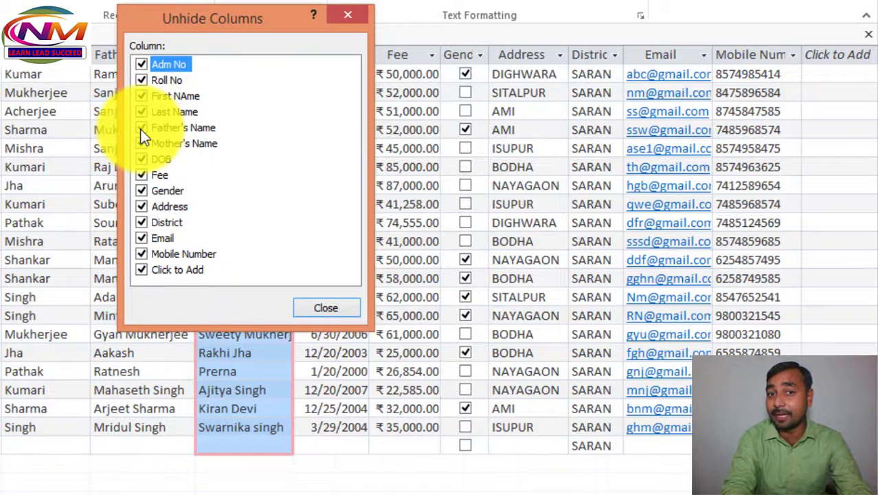
{"action": "left_click", "coordinate": [338, 303]}
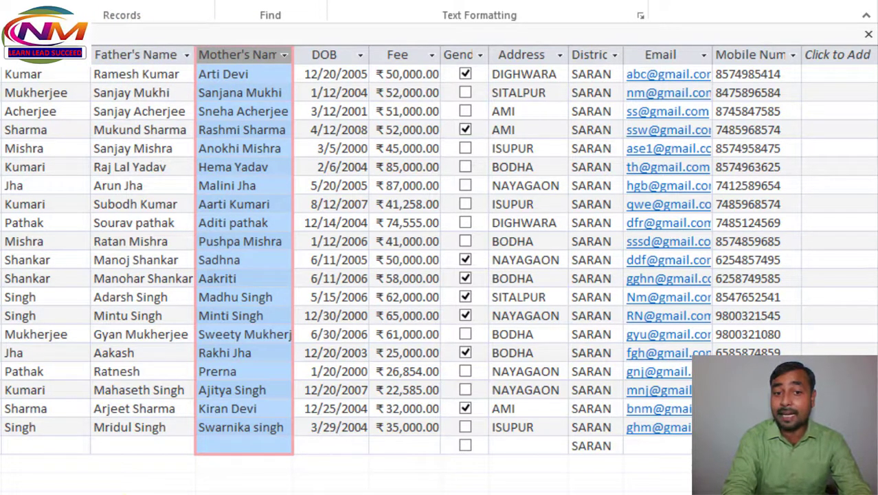
- Review the list of table editing methods on the Editing table slide in PowerPoint, then return to Access
{"action": "mouse_move", "coordinate": [52, 494]}
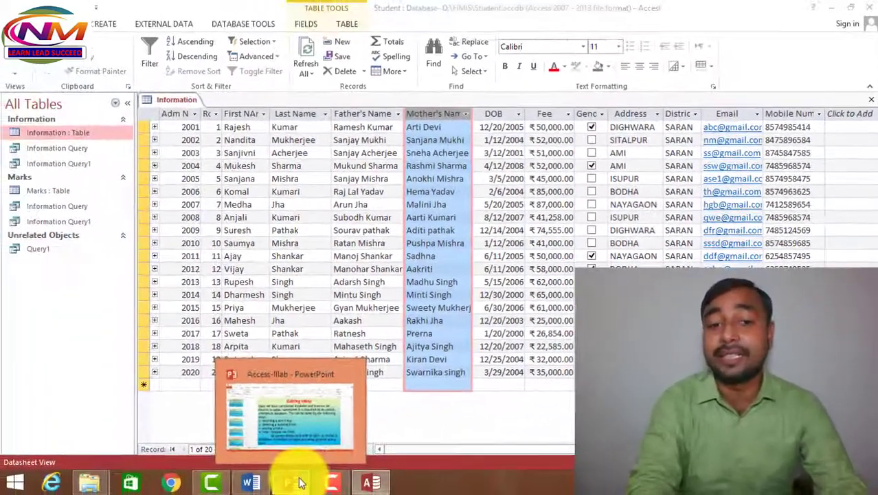
{"action": "left_click", "coordinate": [53, 494]}
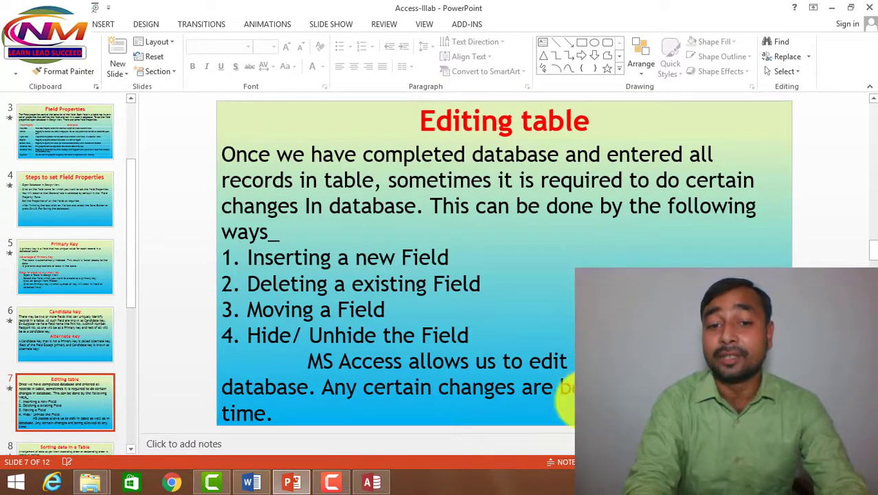
{"action": "left_click", "coordinate": [373, 483]}
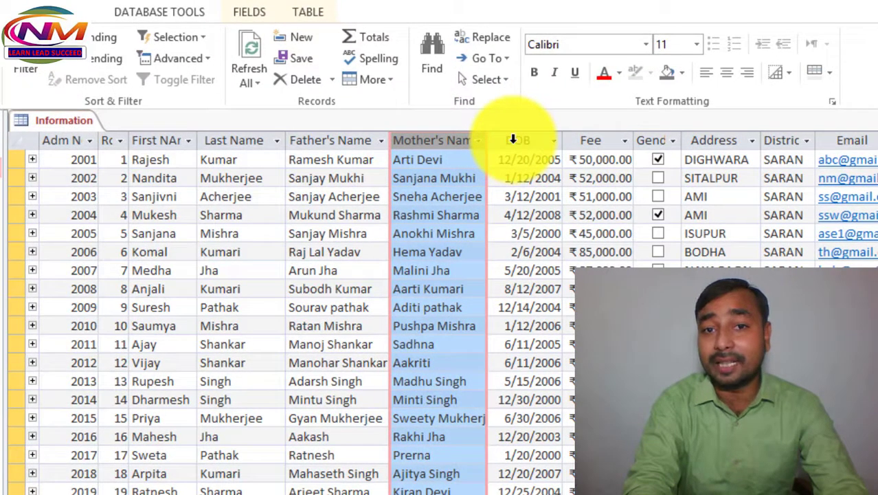
- Move the DOB field between the First Name and Last Name fields
{"action": "left_click", "coordinate": [514, 139]}
{"action": "left_click_drag", "start_coordinate": [513, 140], "coordinate": [281, 141]}
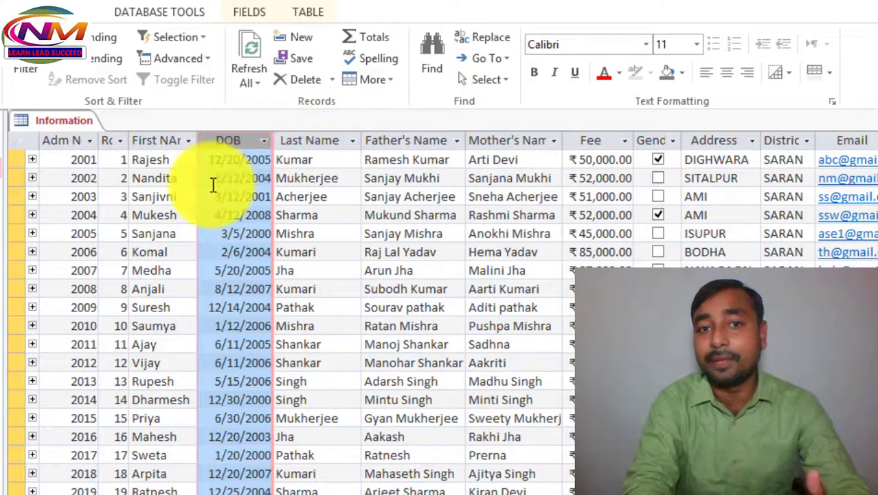
- Move the DOB field back between the Last Name and Father's Name fields
{"action": "left_click_drag", "start_coordinate": [220, 150], "coordinate": [298, 146]}
{"action": "left_click_drag", "start_coordinate": [228, 145], "coordinate": [346, 144]}
{"action": "left_click_drag", "start_coordinate": [237, 137], "coordinate": [382, 161]}
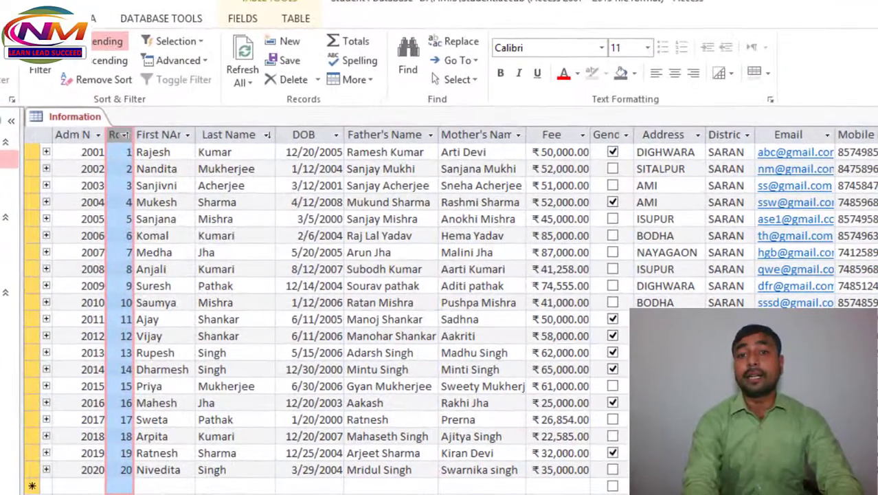
- Sort the records by First Name from A to Z, and re-sort them from Z to A
{"action": "left_click", "coordinate": [653, 366]}
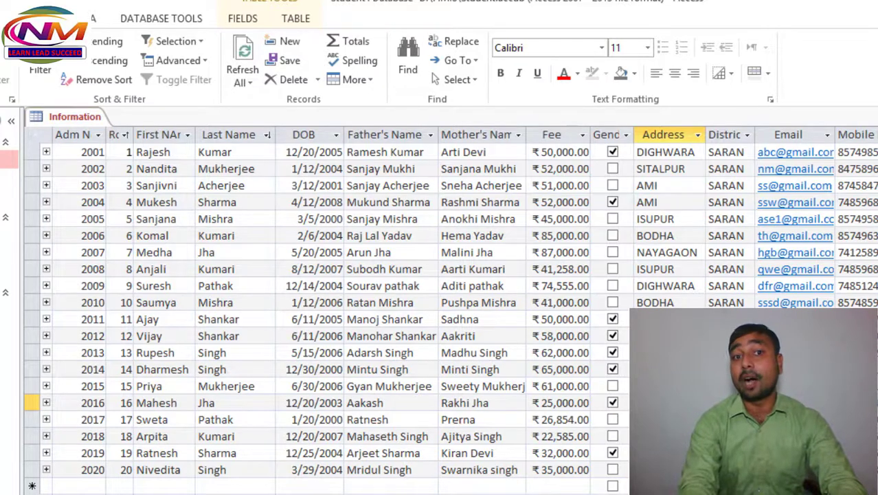
{"action": "left_click", "coordinate": [187, 136]}
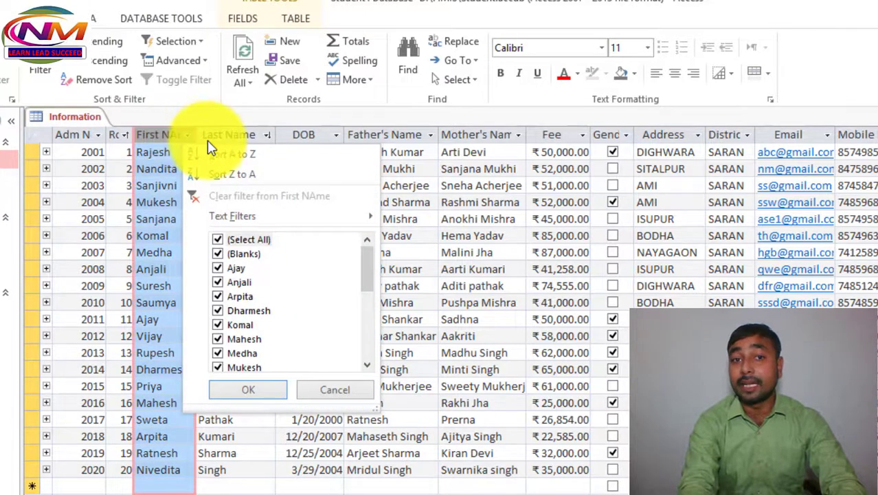
{"action": "left_click", "coordinate": [237, 155]}
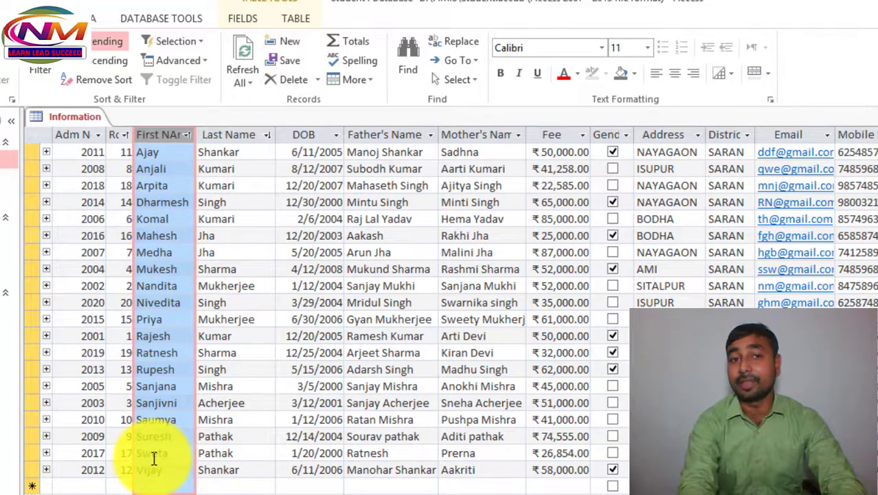
{"action": "right_click", "coordinate": [186, 141]}
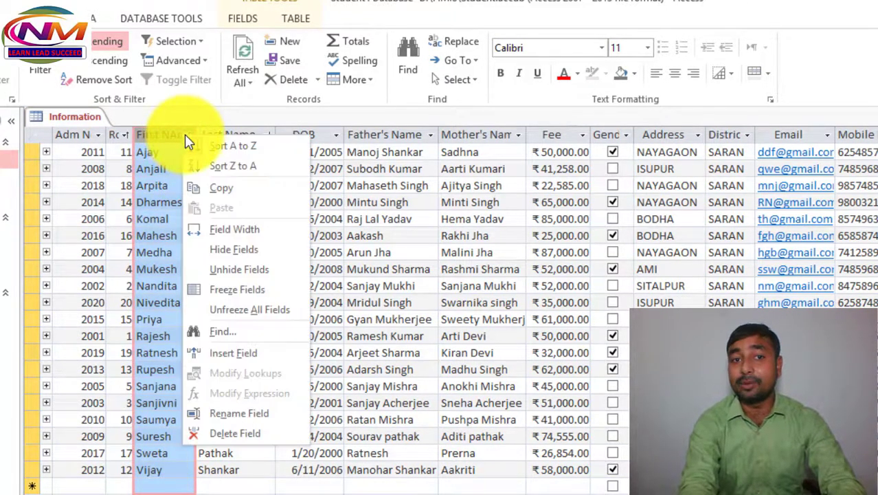
{"action": "left_click", "coordinate": [219, 167]}
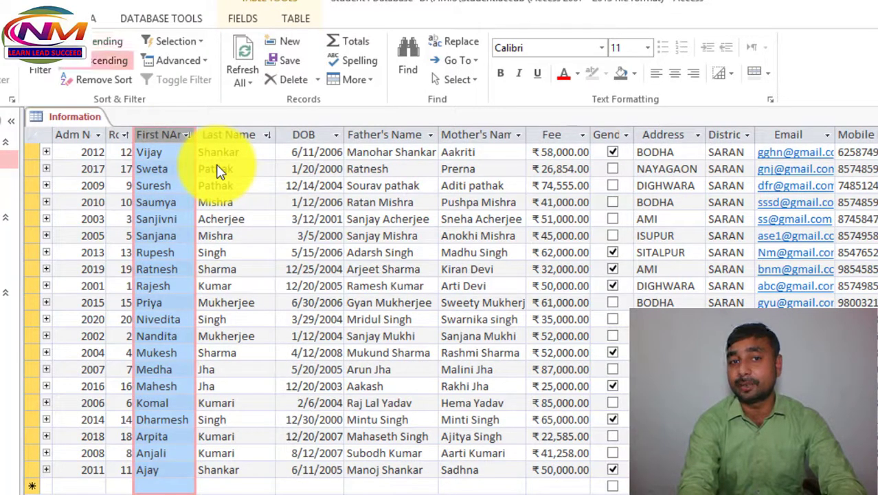
- Sort the records by the roll number field from smallest to largest, and re-sort them from largest to smallest
{"action": "left_click", "coordinate": [115, 135]}
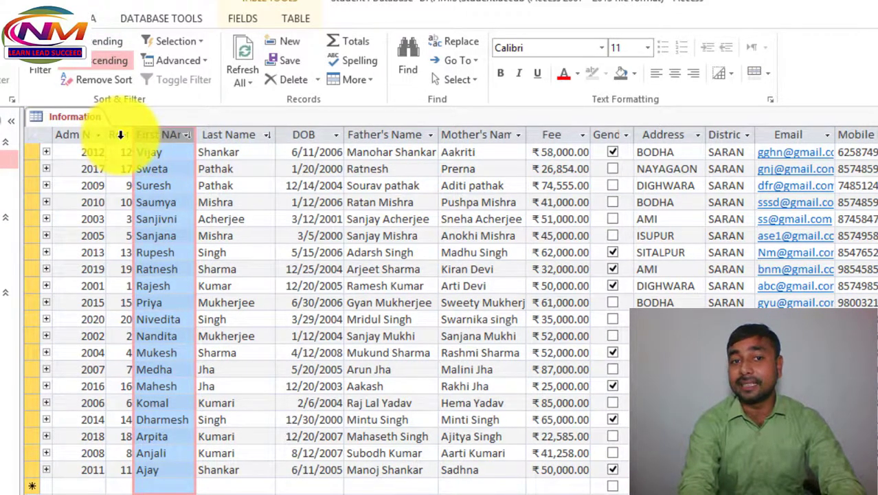
{"action": "left_click", "coordinate": [121, 136]}
{"action": "left_click", "coordinate": [165, 158]}
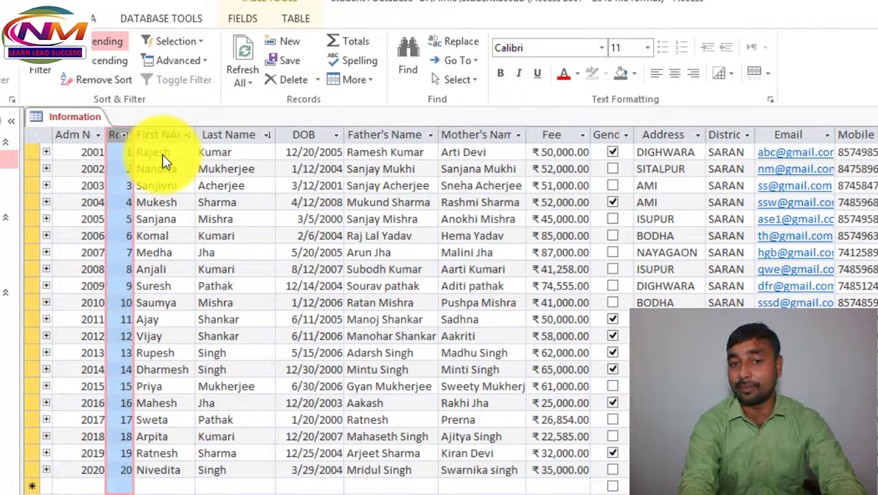
{"action": "right_click", "coordinate": [120, 137]}
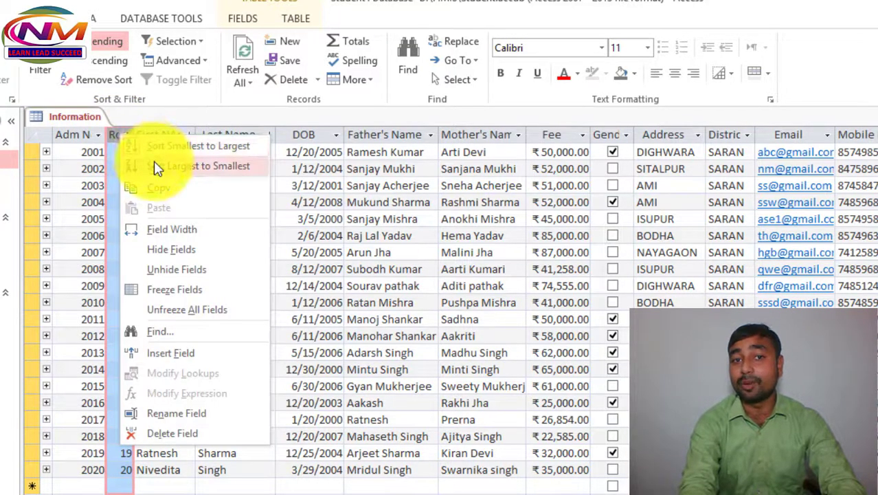
{"action": "left_click", "coordinate": [155, 168]}
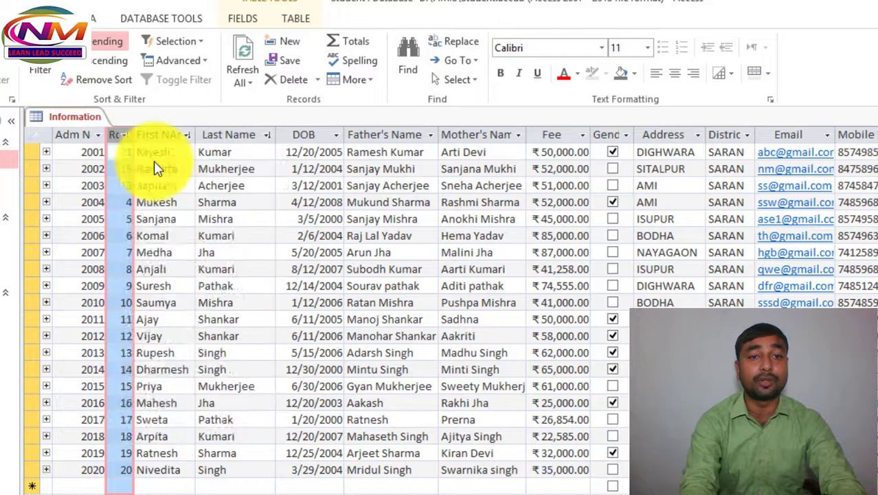